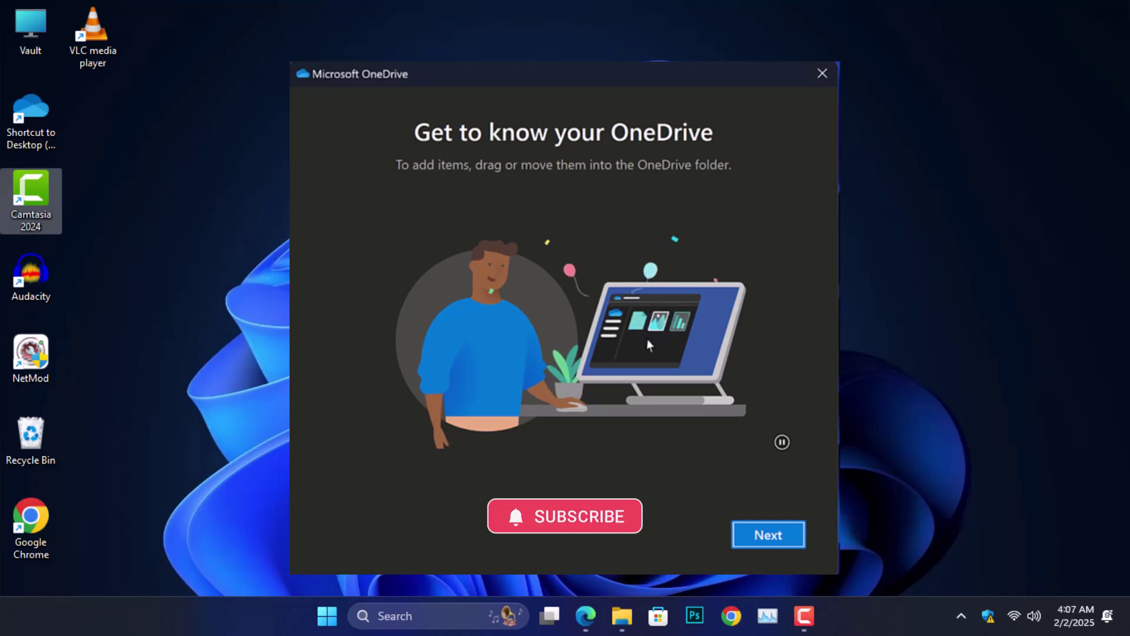
Step: Advance through the OneDrive tour, choose Later for the mobile app, and return to Share files and folders
key(Return)
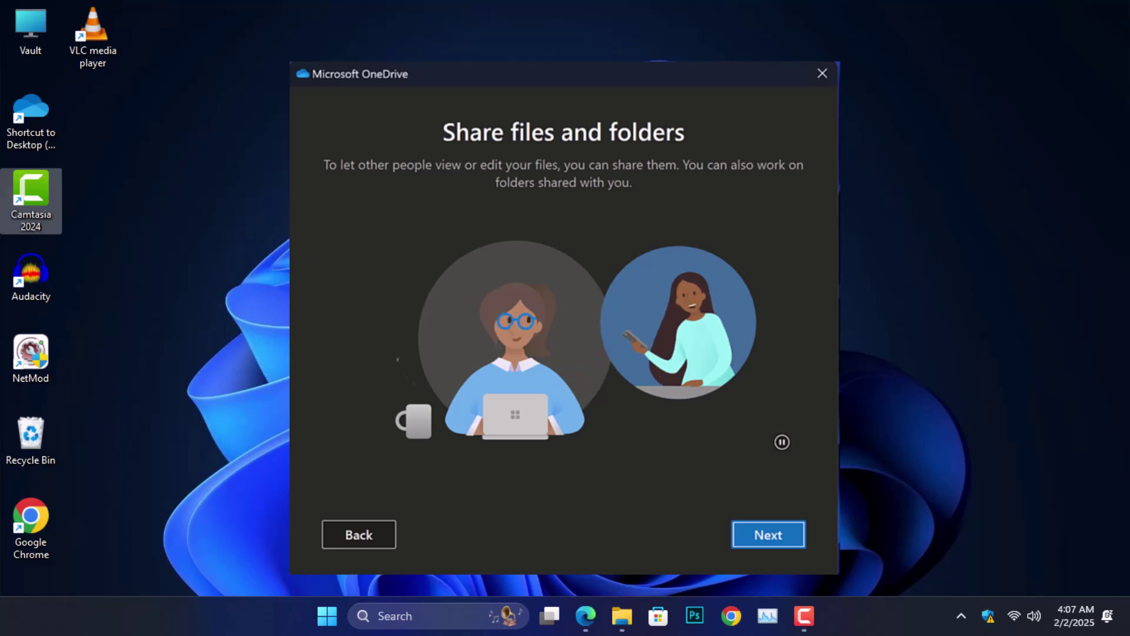
key(Return)
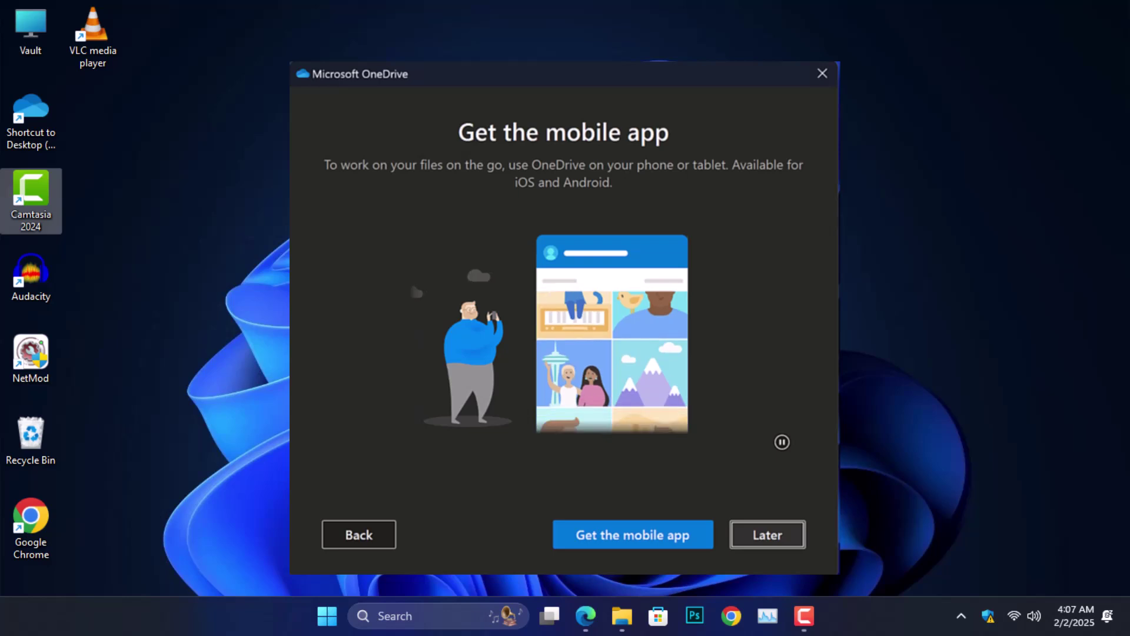
key(Return)
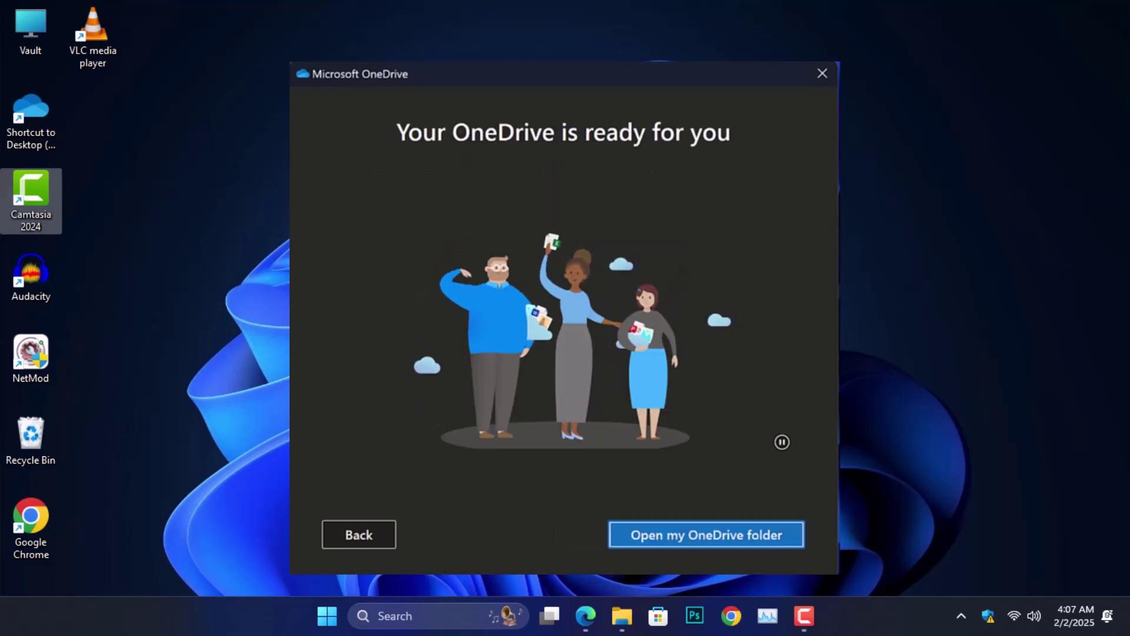
key(Return)
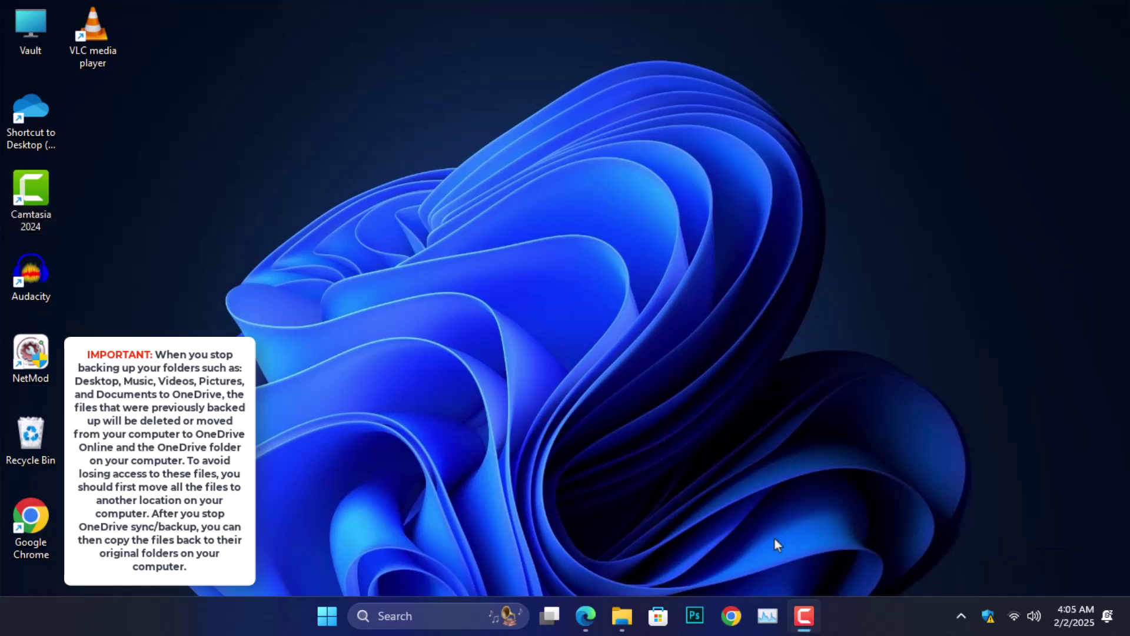
Step: Pause OneDrive syncing for a set duration from the tray panel's gear menu
click(961, 615)
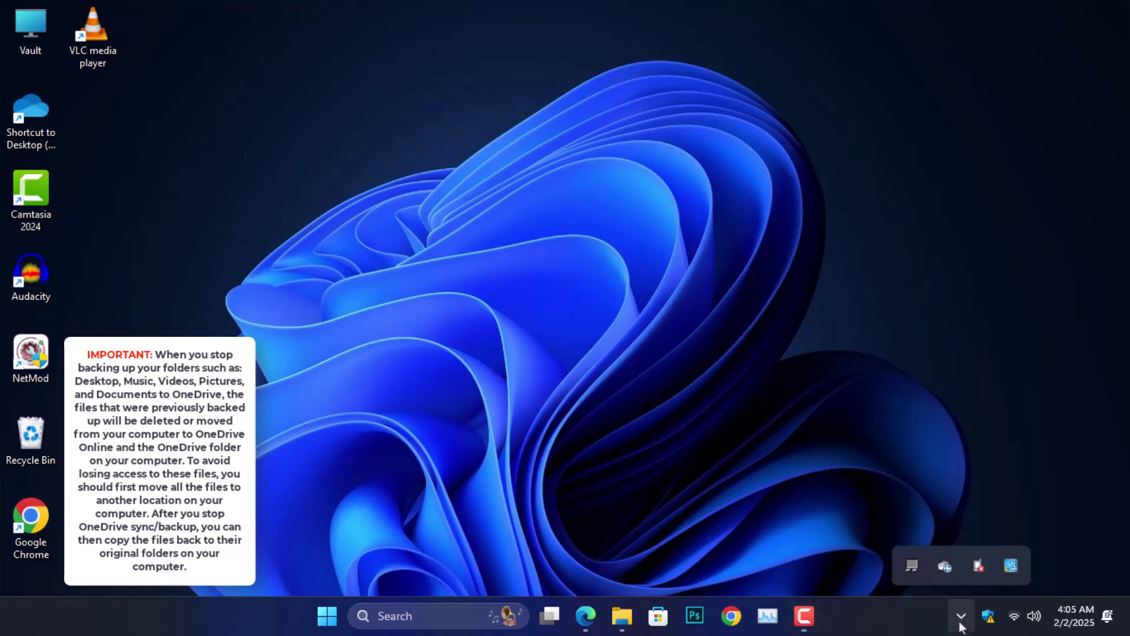
click(945, 568)
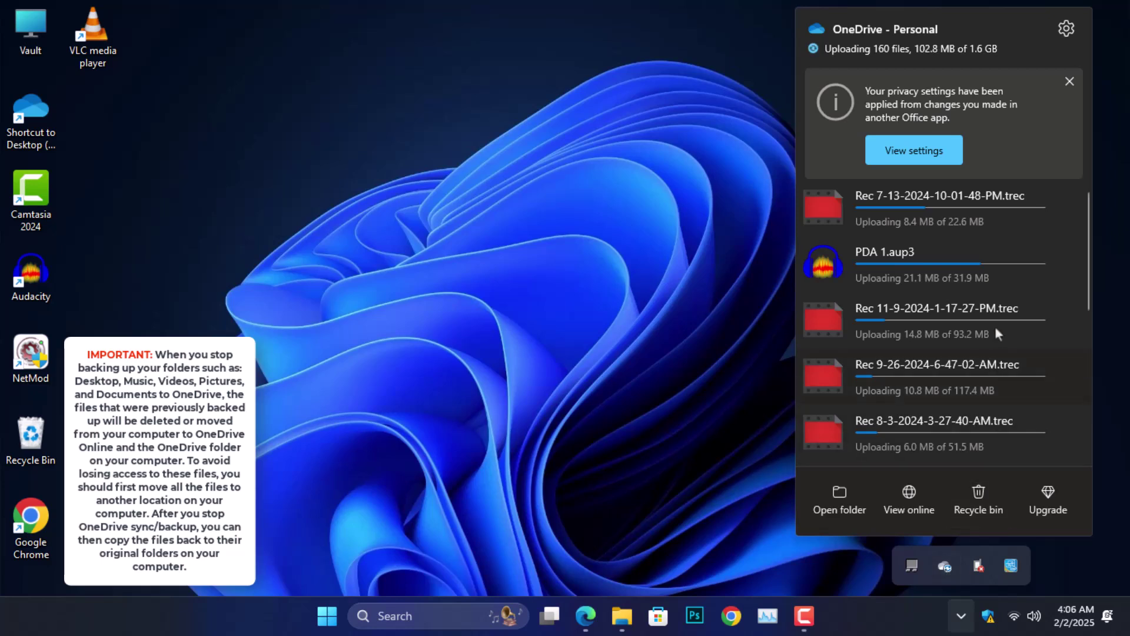
click(1070, 28)
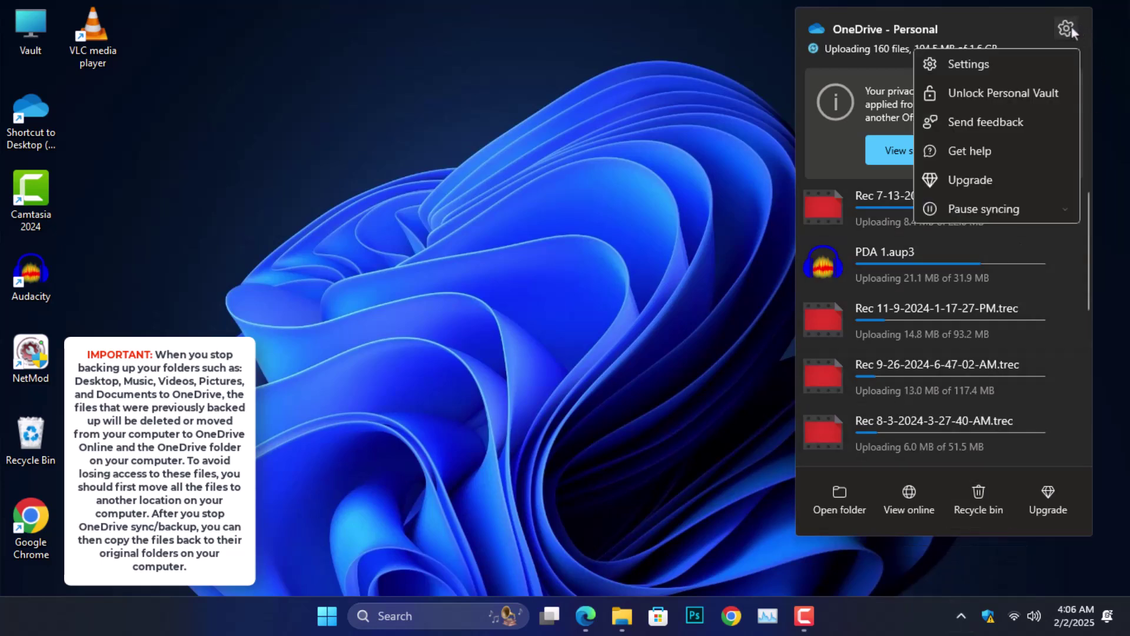
click(1011, 212)
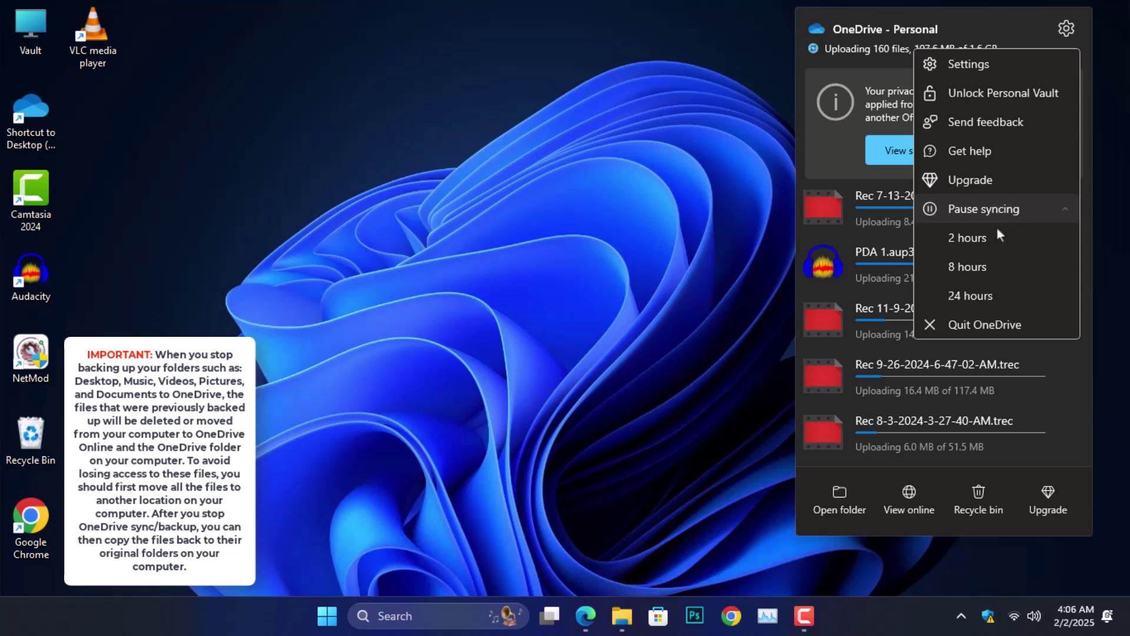
click(968, 295)
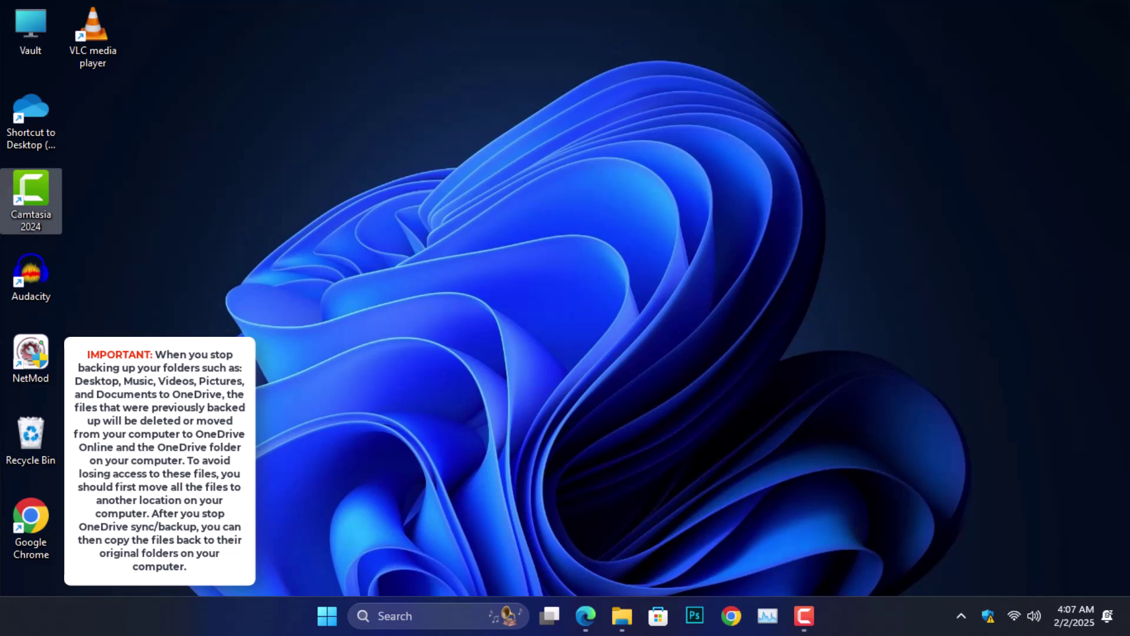
Step: In OneDrive Settings > Account > Choose folders, uncheck Desktop and Documents and confirm with OK
click(961, 619)
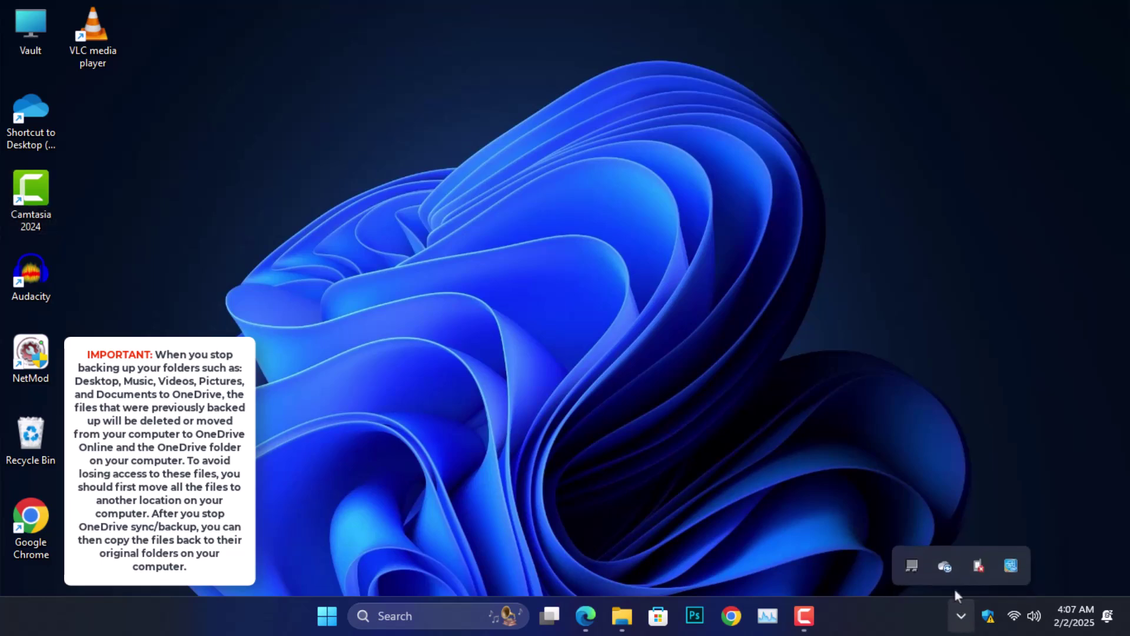
click(944, 567)
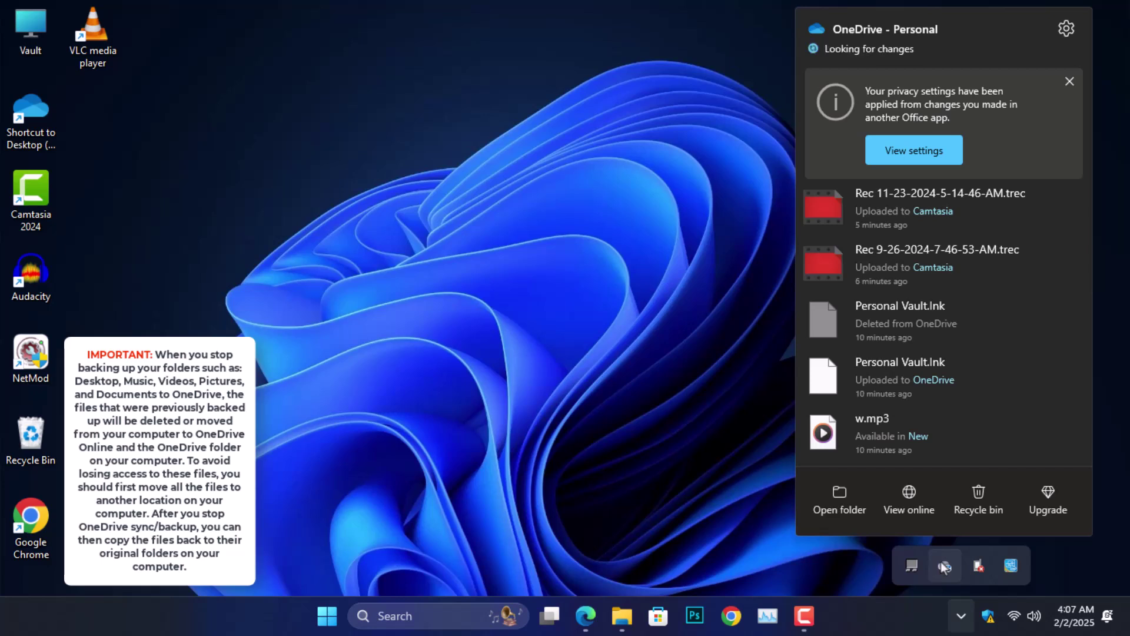
click(1066, 29)
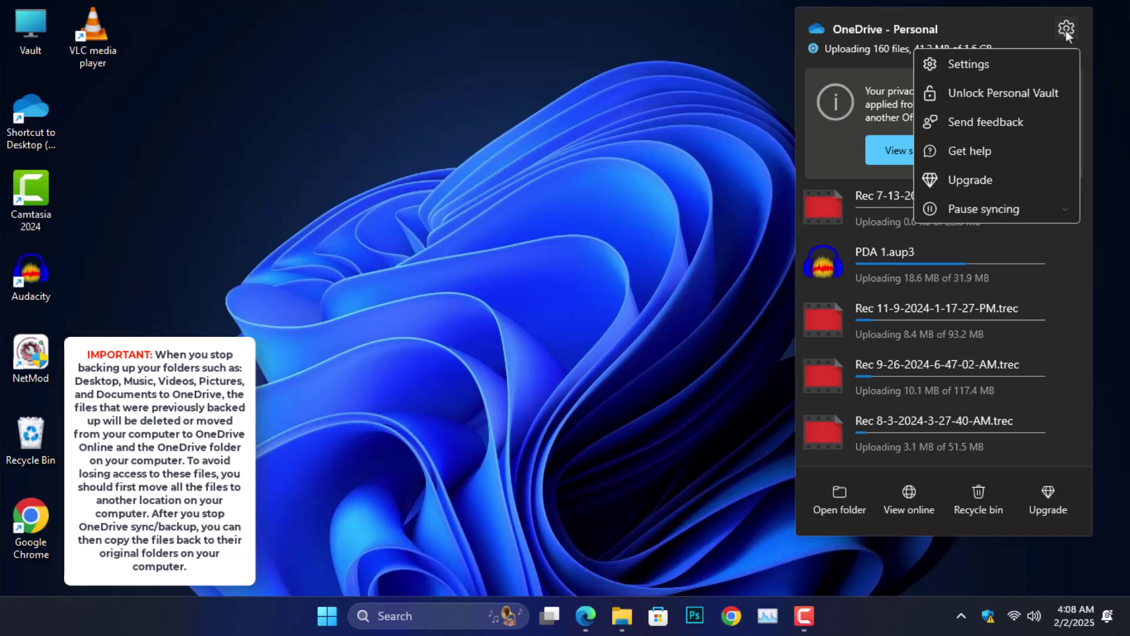
click(990, 63)
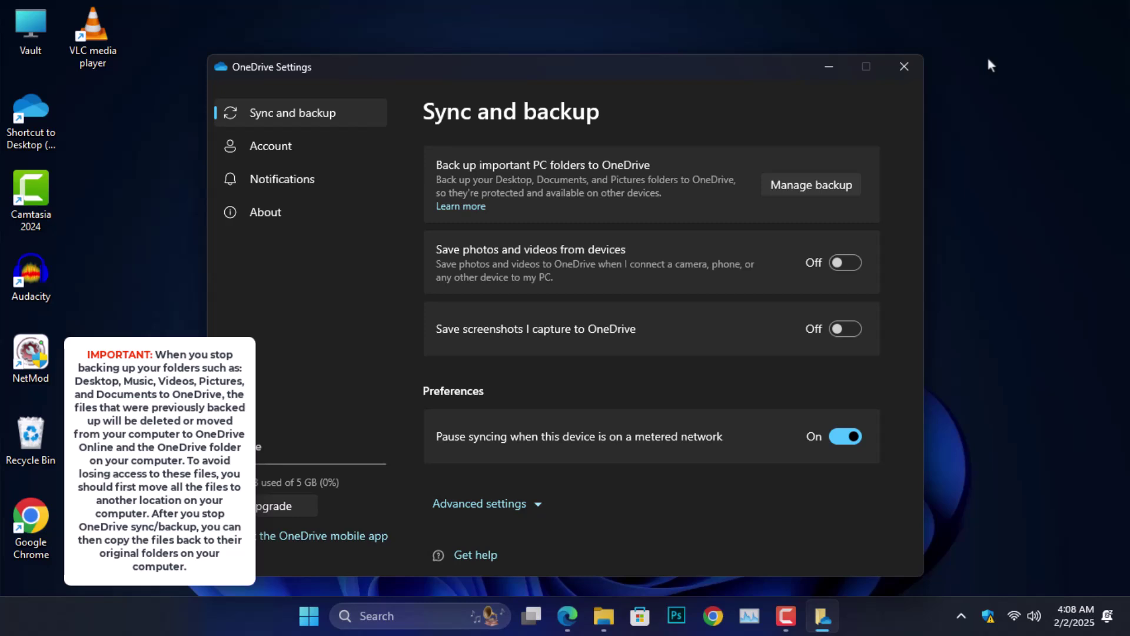
click(254, 148)
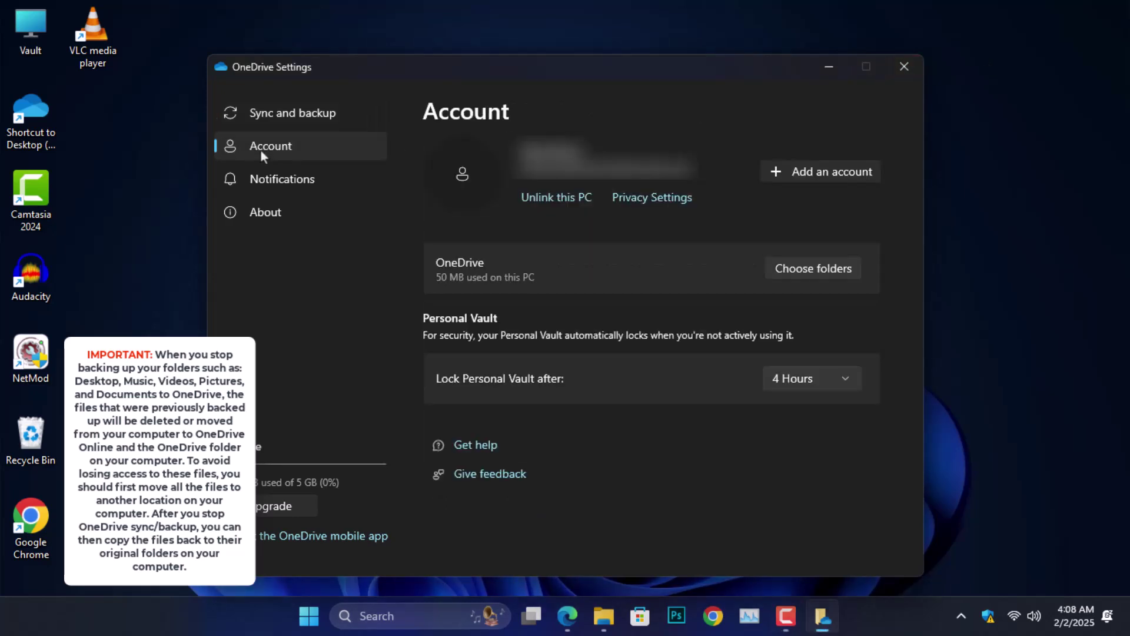
click(787, 264)
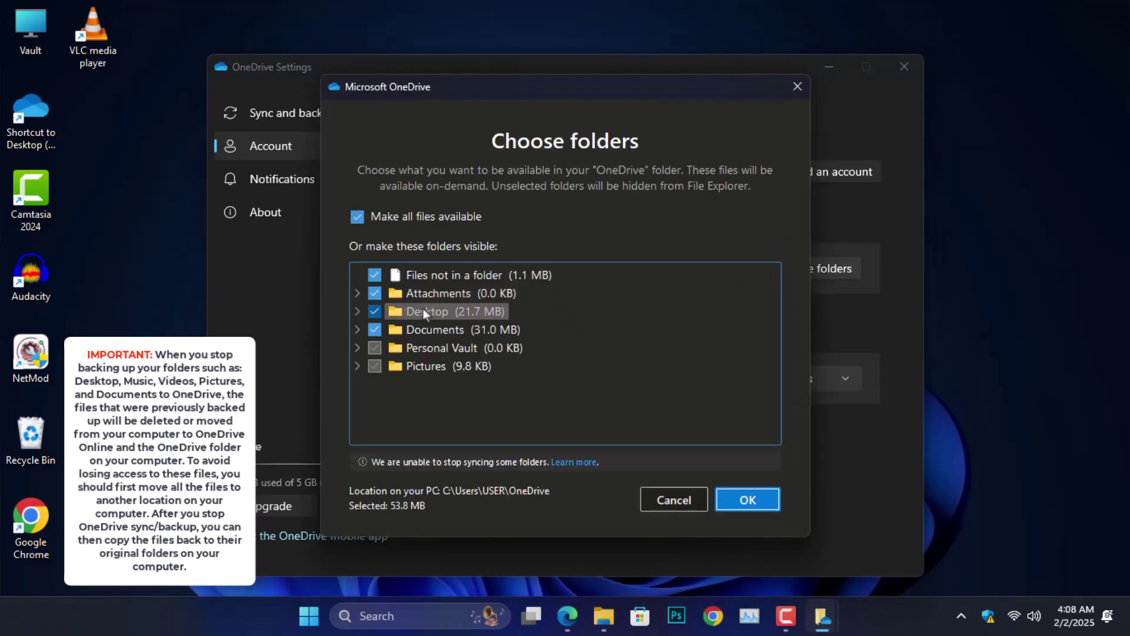
click(375, 312)
click(374, 329)
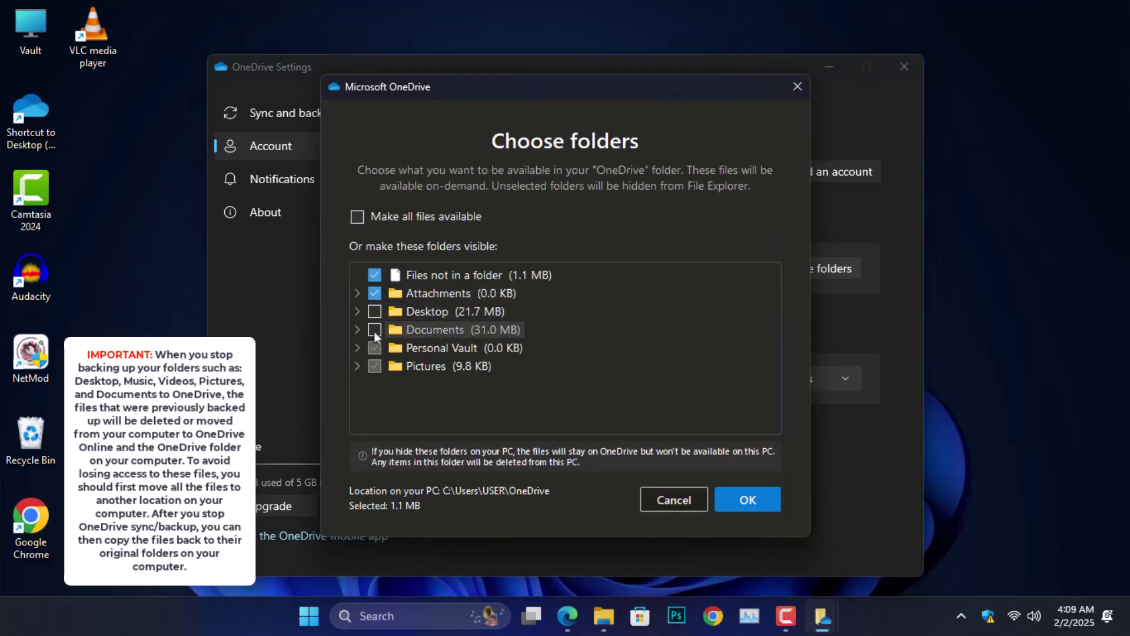
click(726, 504)
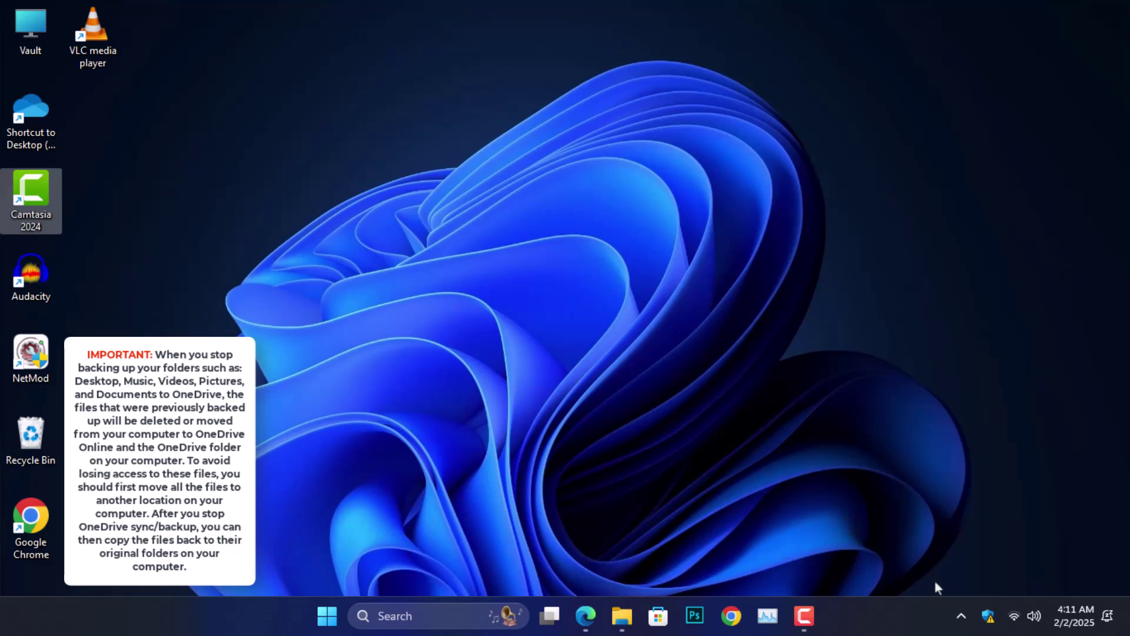
Step: Unlink this PC from the OneDrive account in Settings > Account and confirm Unlink account
click(962, 616)
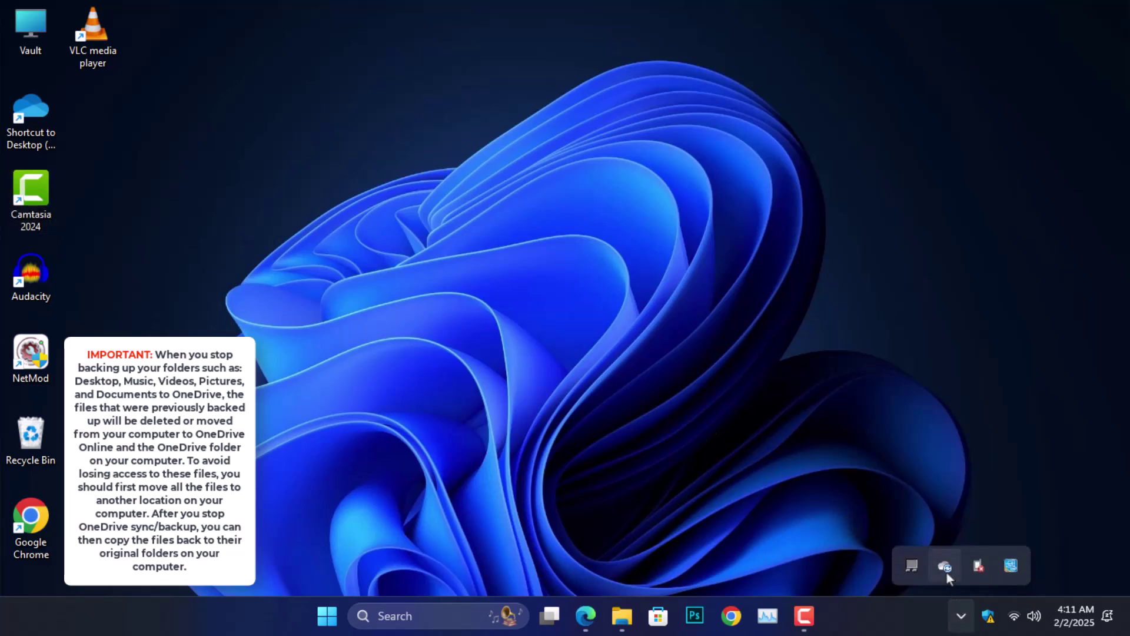
click(946, 571)
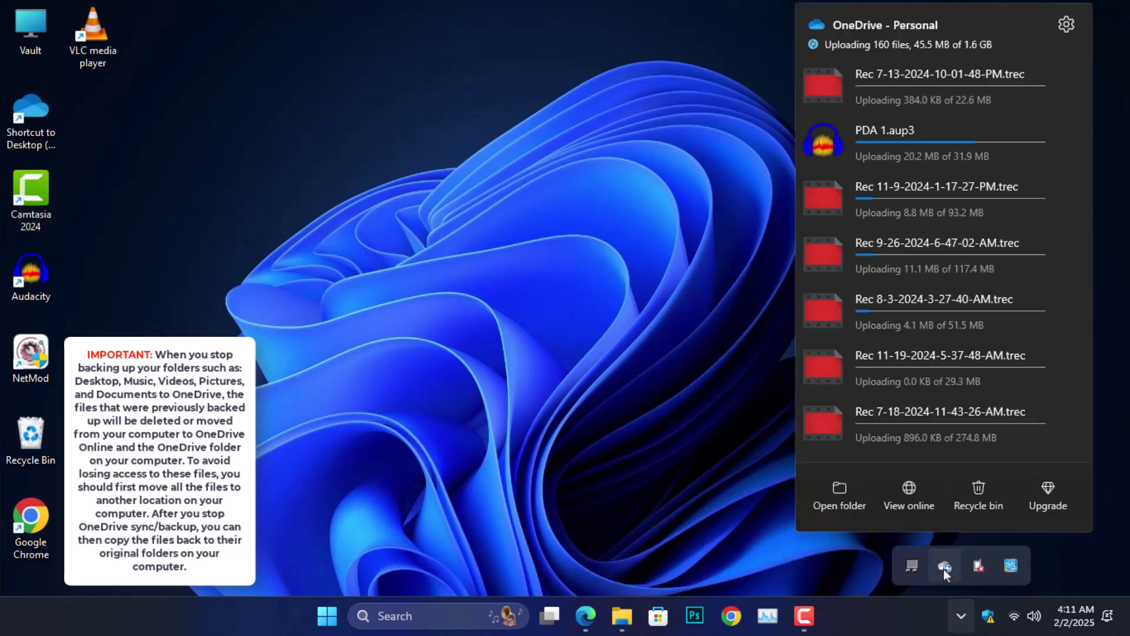
click(1066, 24)
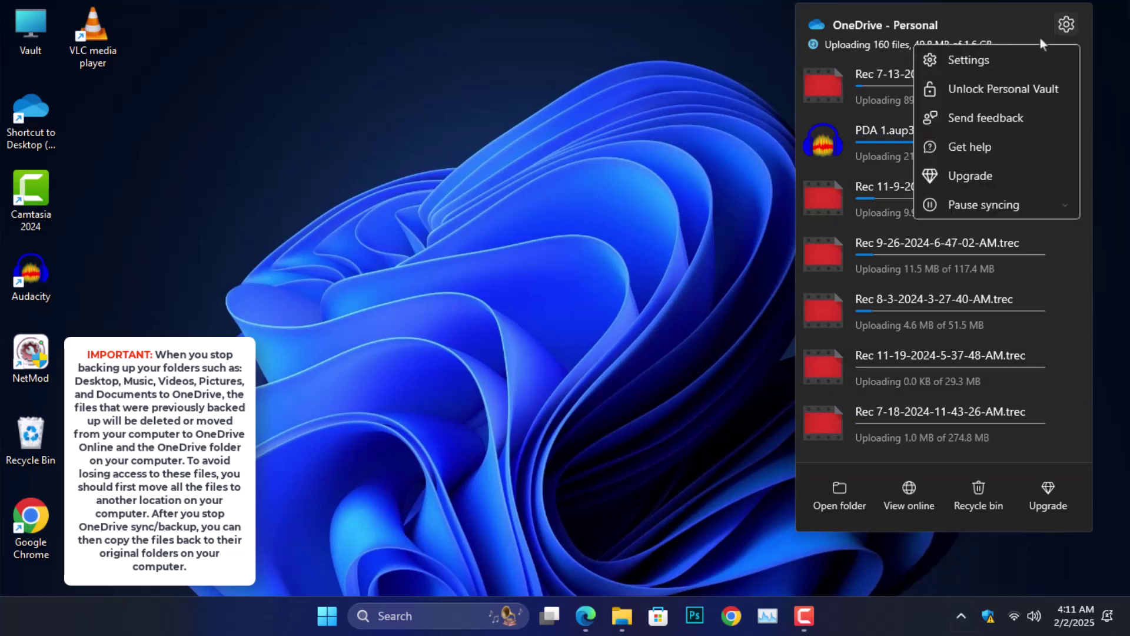
click(998, 61)
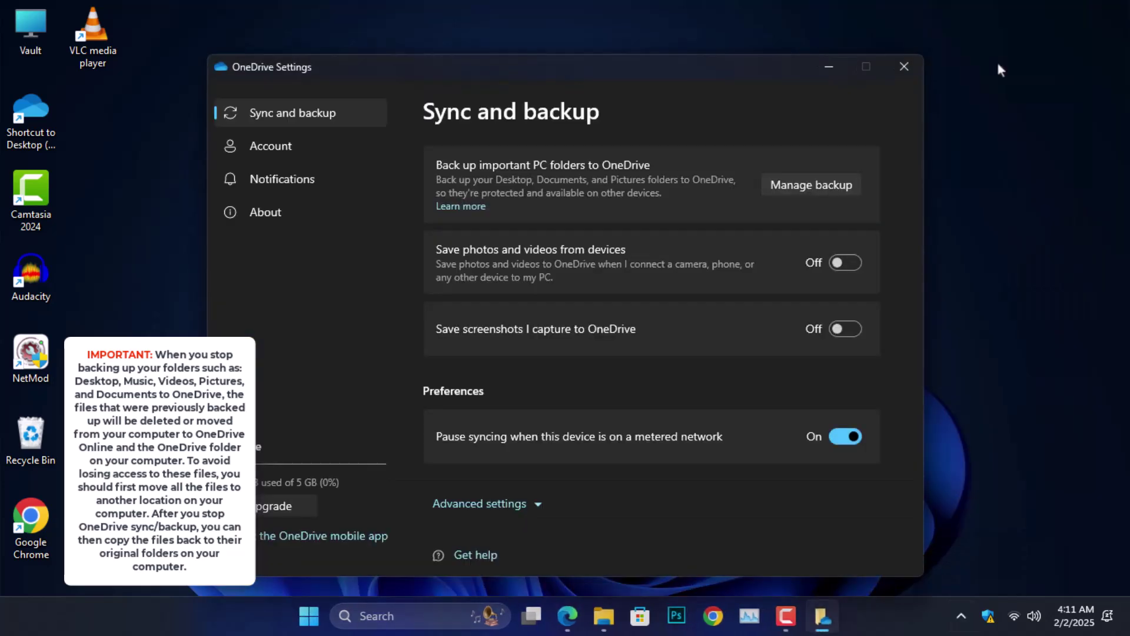
click(285, 146)
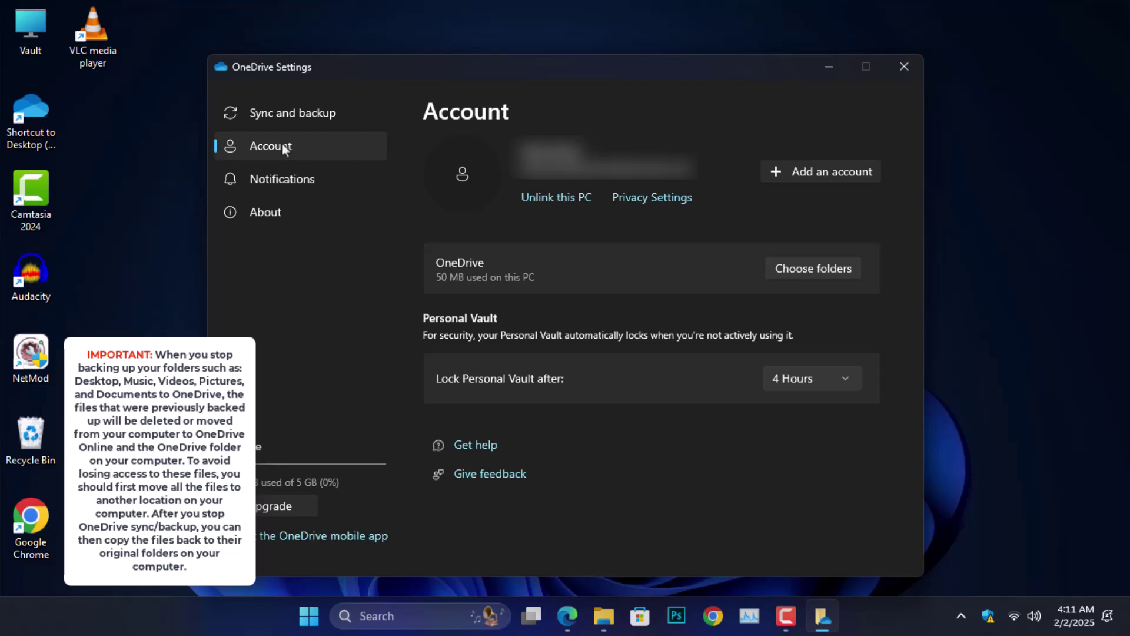
click(577, 197)
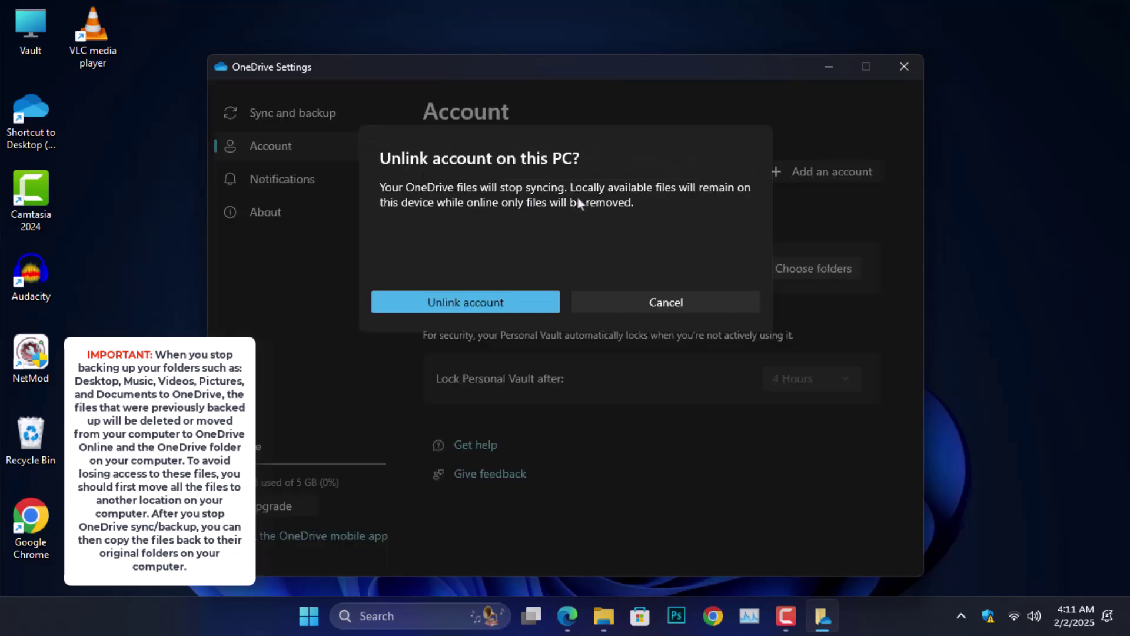
click(482, 302)
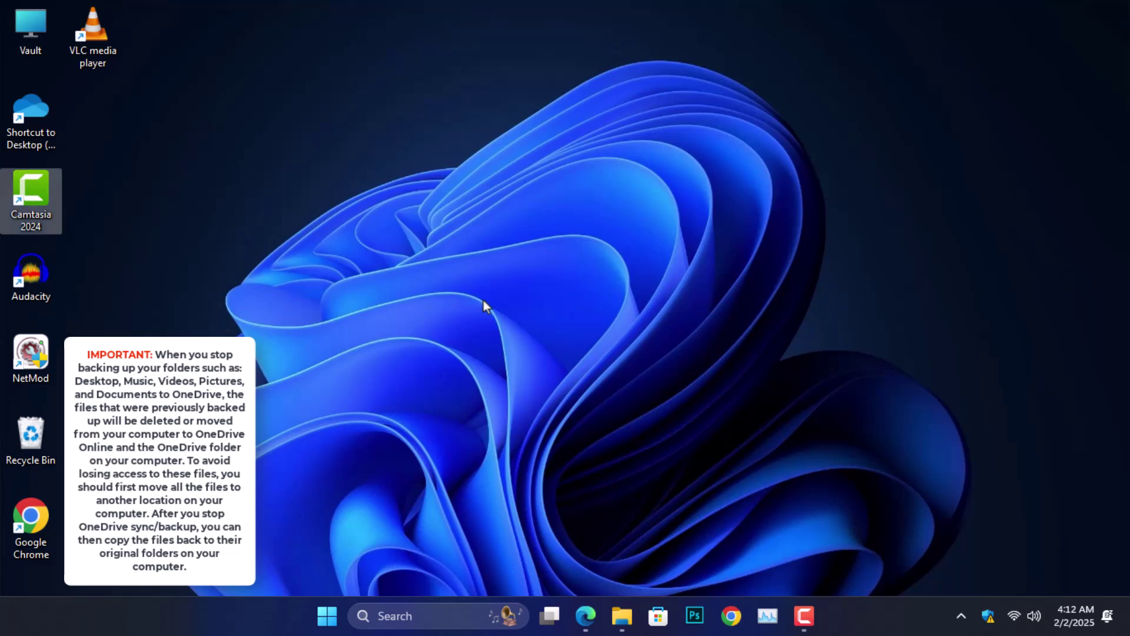
click(961, 616)
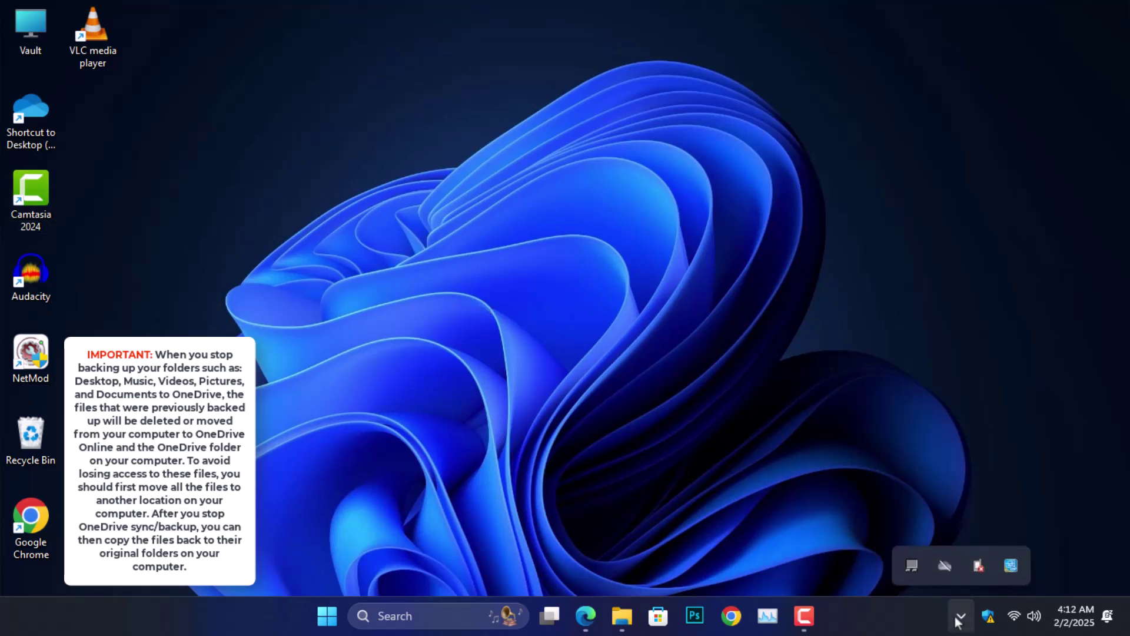
click(942, 566)
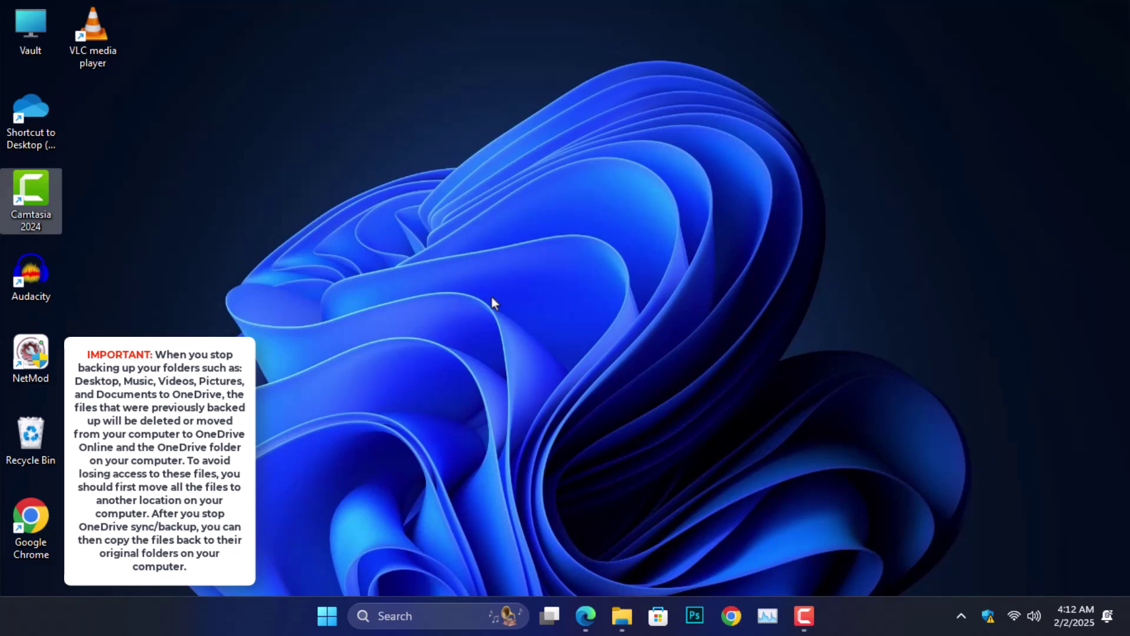
Step: Disable OneDrive under Task Manager's Startup apps, then close Task Manager
right_click(872, 612)
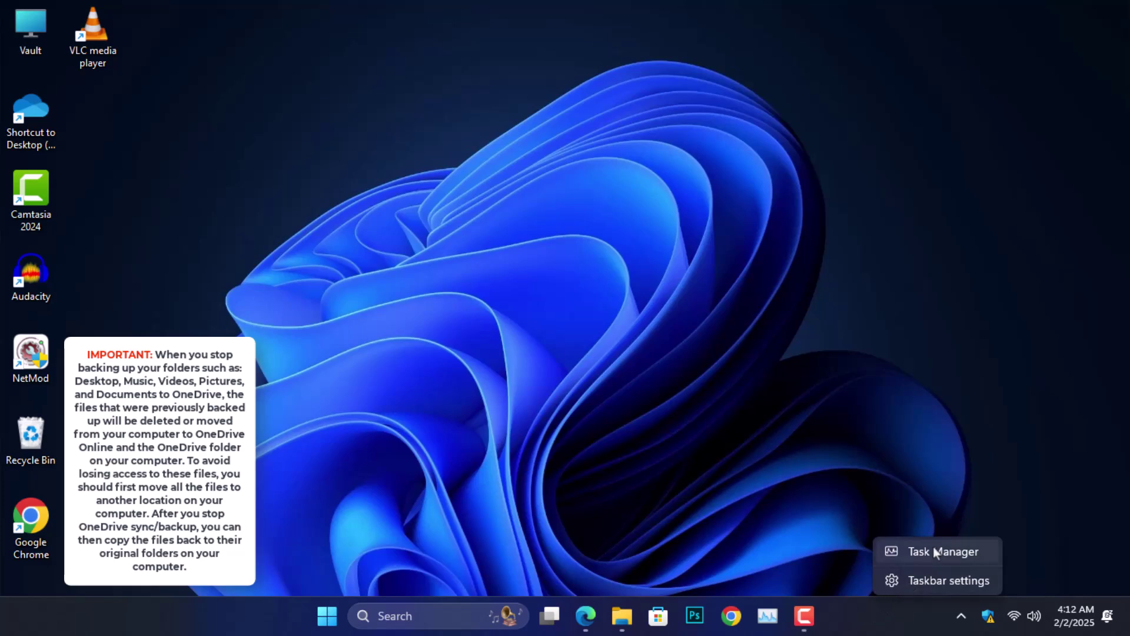
click(937, 545)
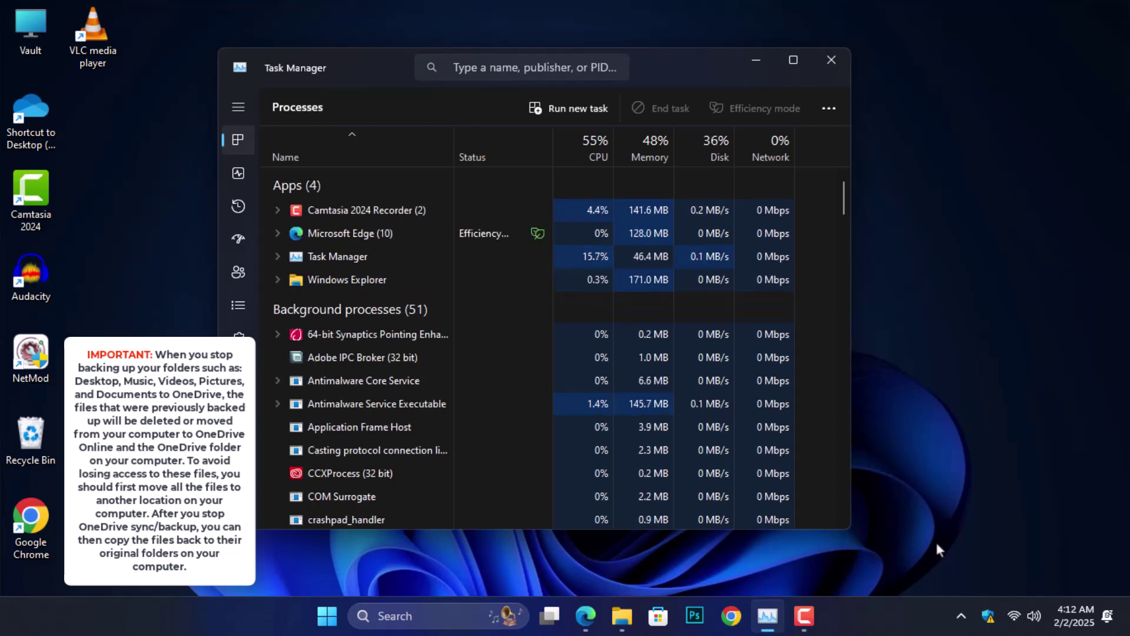
click(239, 237)
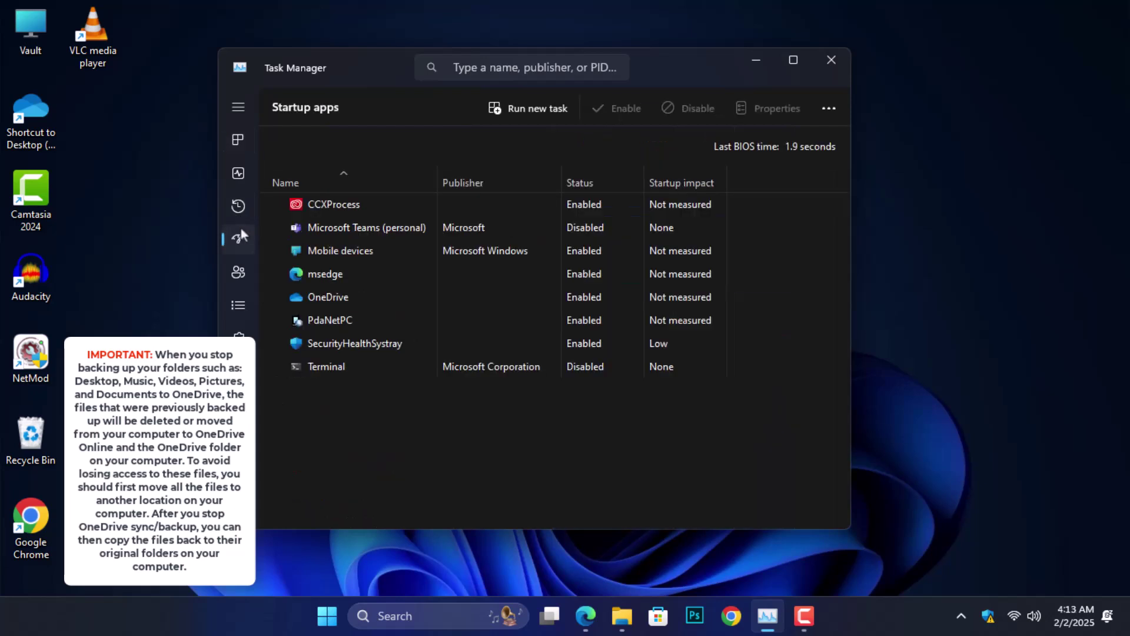
right_click(336, 297)
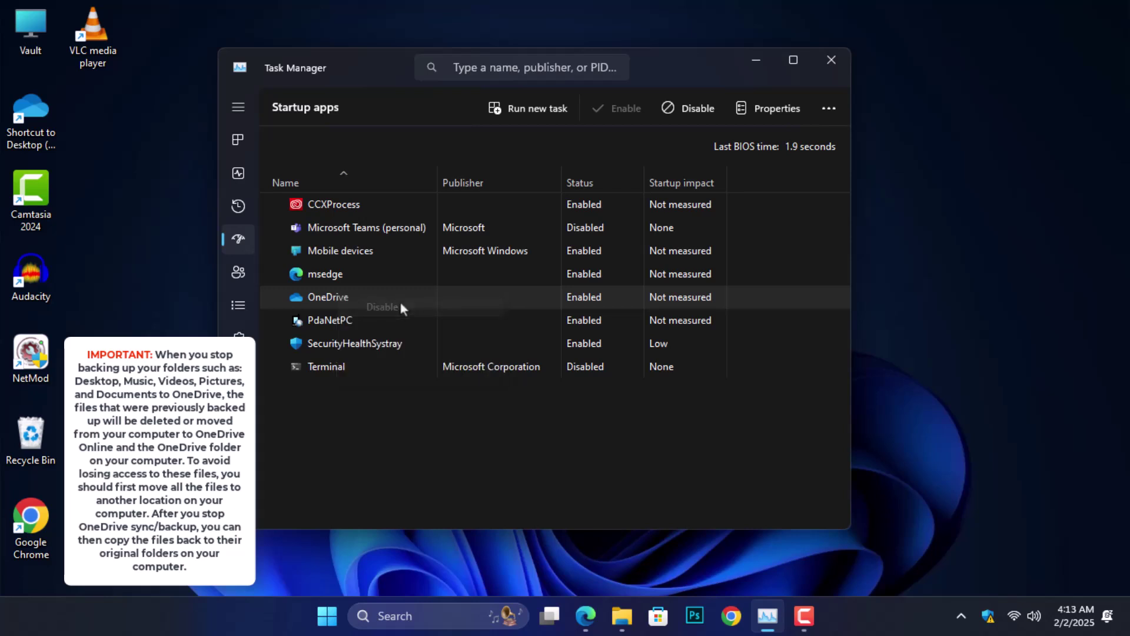
click(400, 306)
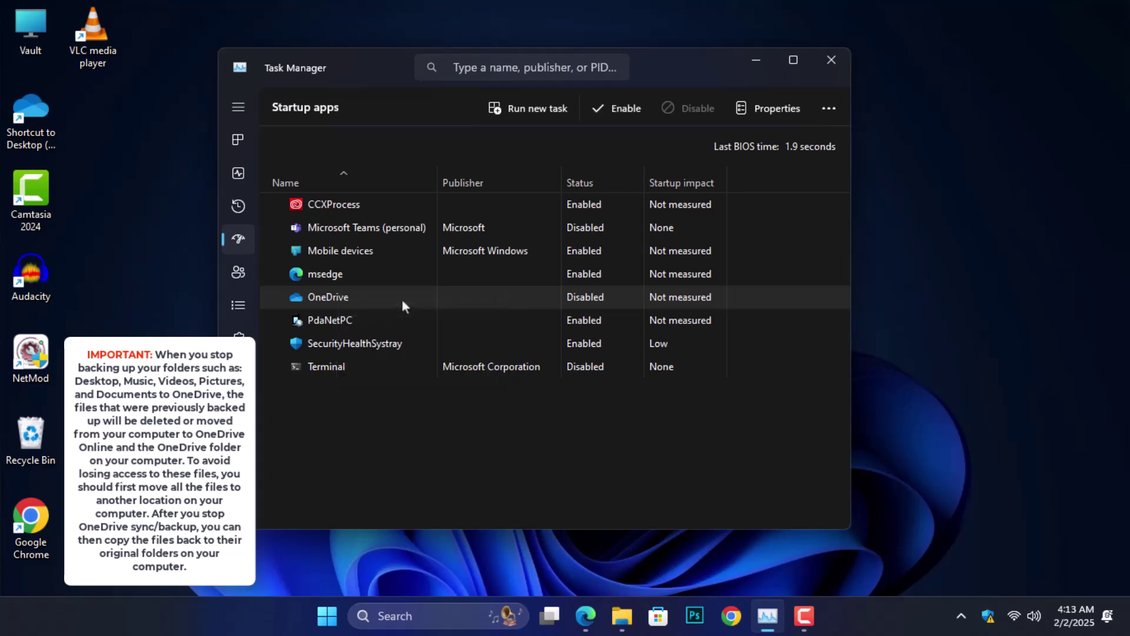
click(842, 59)
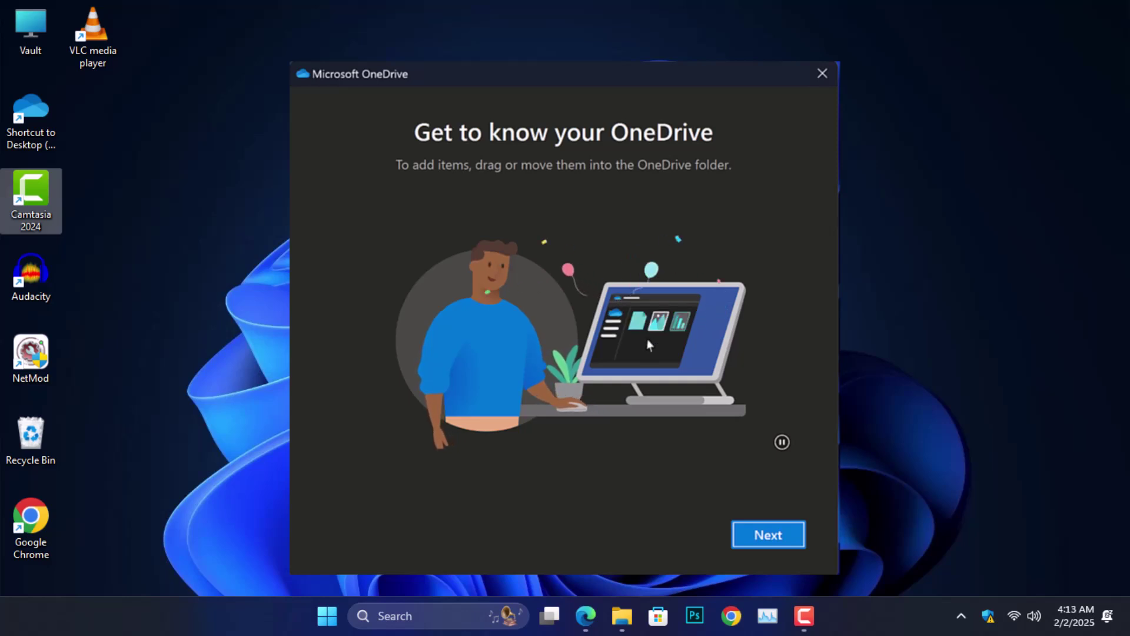
Step: Advance the OneDrive welcome tour two pages to reach Get the mobile app
key(Return)
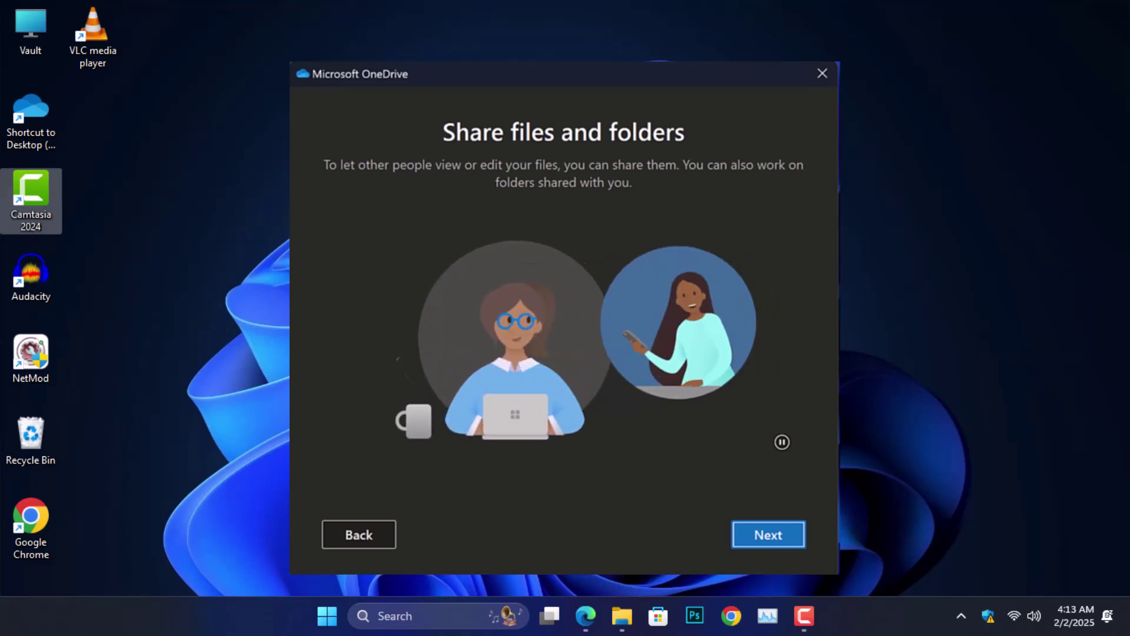
key(Return)
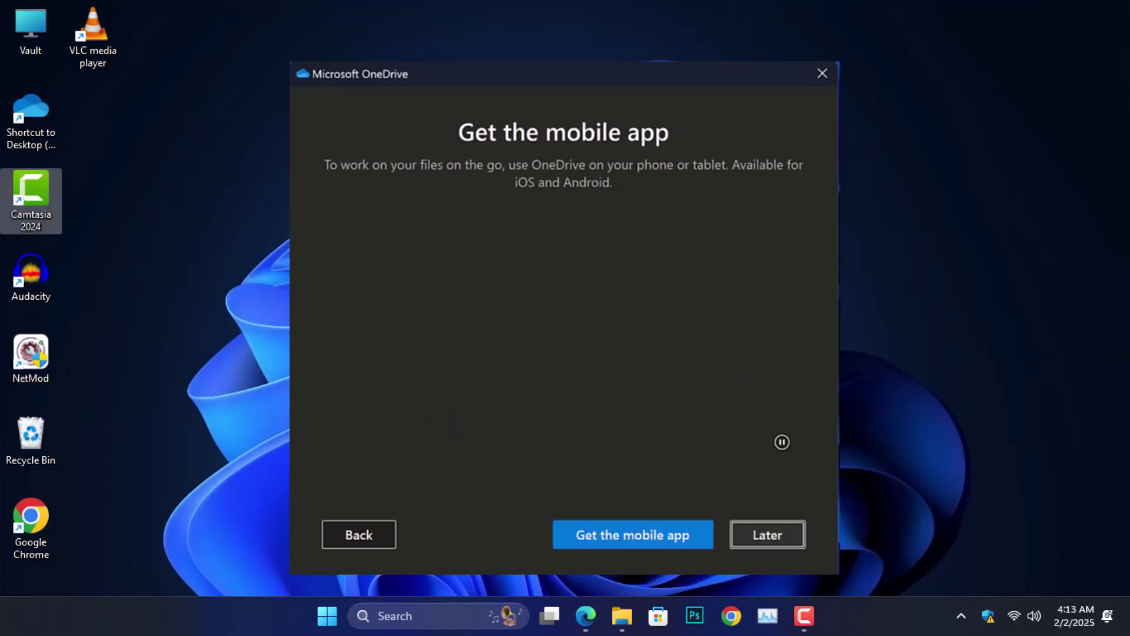